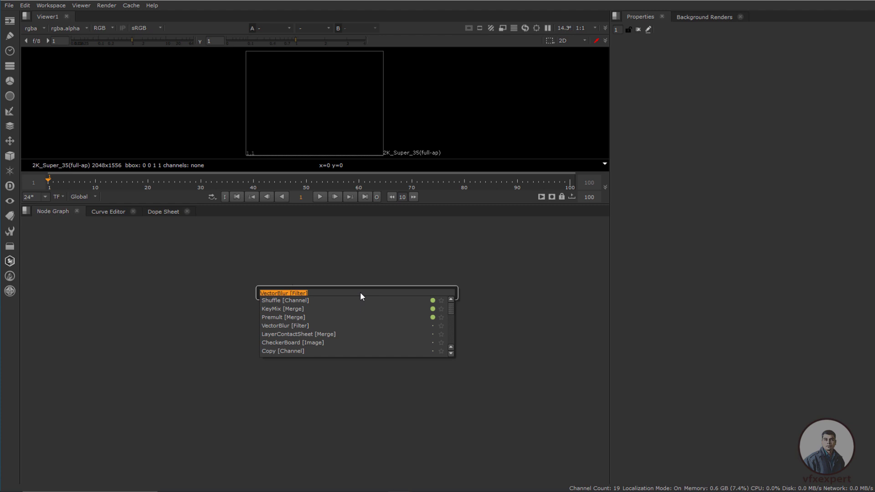
- Add a Shuffle node from the node search and place it slightly lower beside the Viewer node
text(shu)
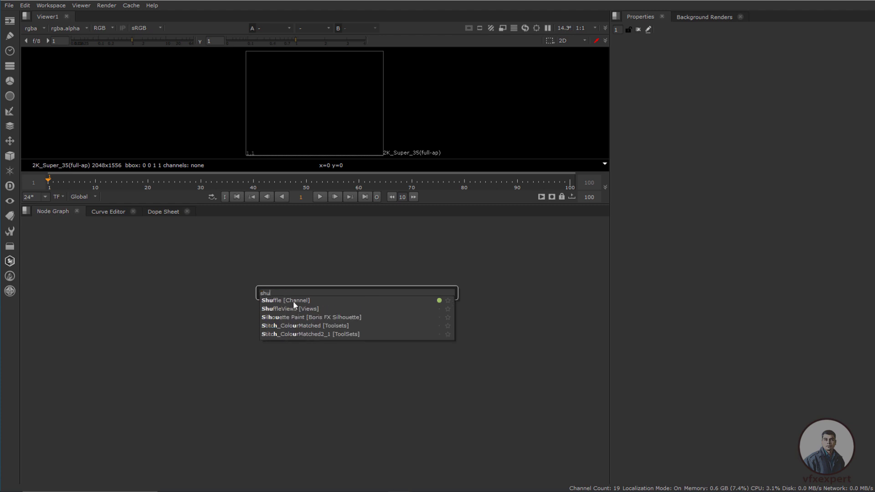
click(293, 301)
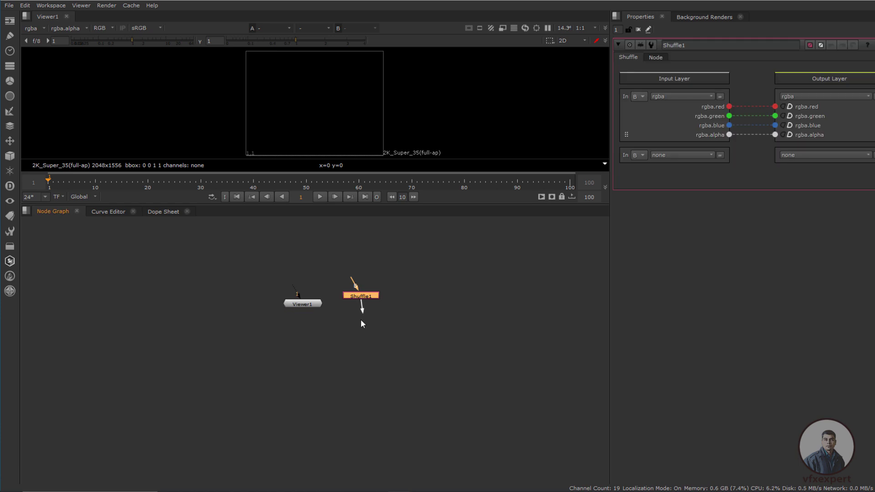
drag(362, 297, 362, 326)
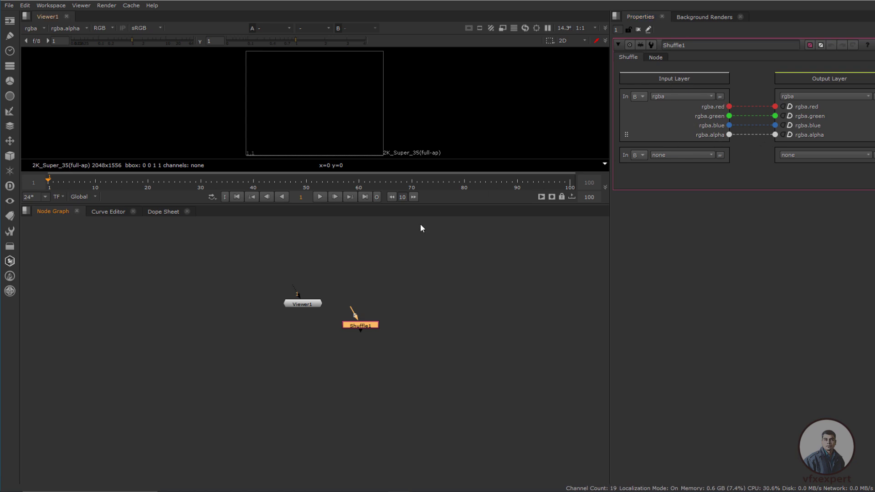
click(422, 299)
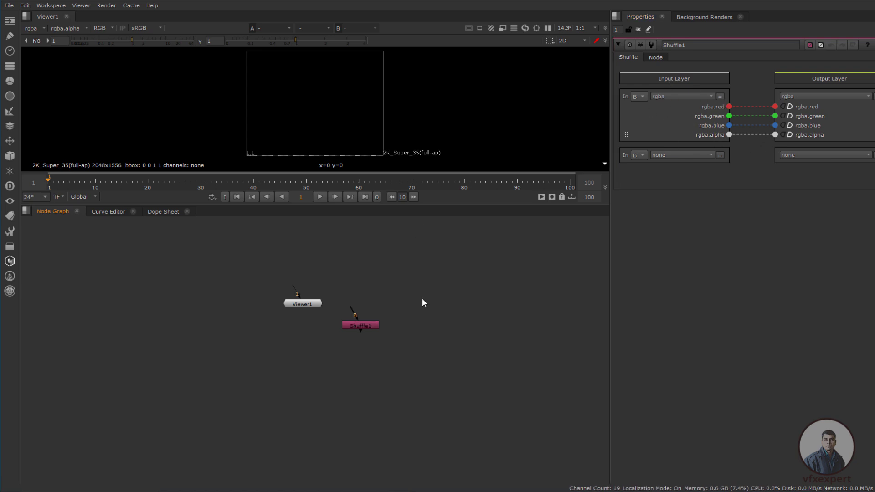
key(Tab)
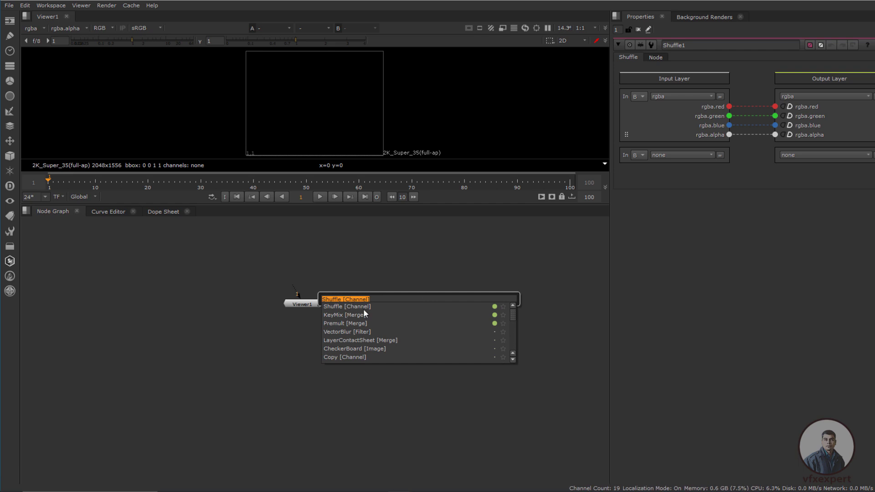
key(Return)
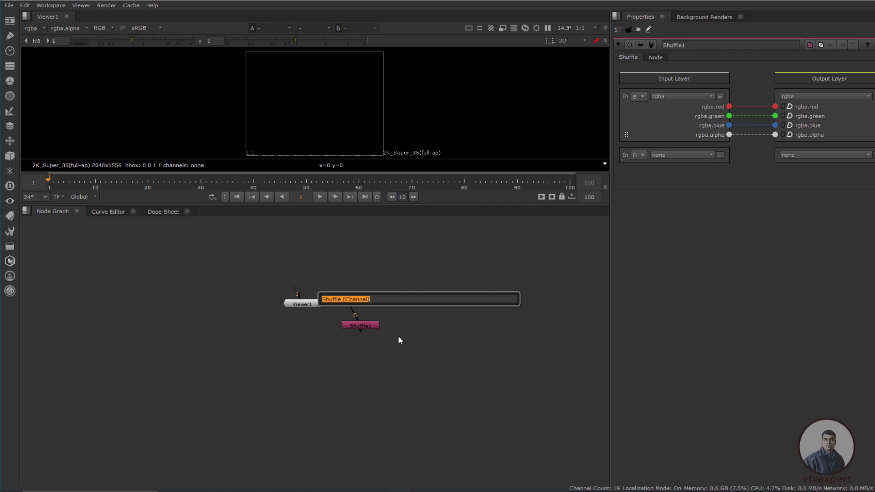
click(521, 237)
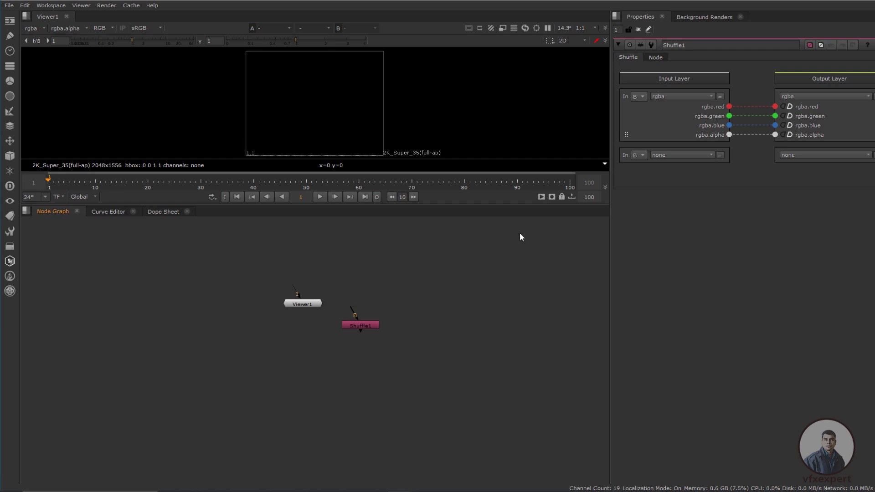
- Copy the text "Shuffle" without its number from the node's name and paste it into the node graph as a legacy Shuffle node
click(683, 46)
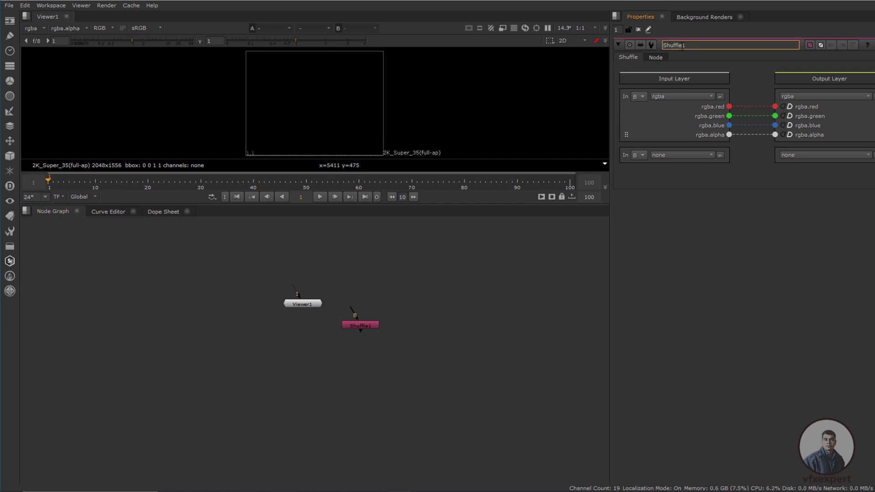
click(663, 45)
drag(683, 46, 663, 45)
right_click(677, 46)
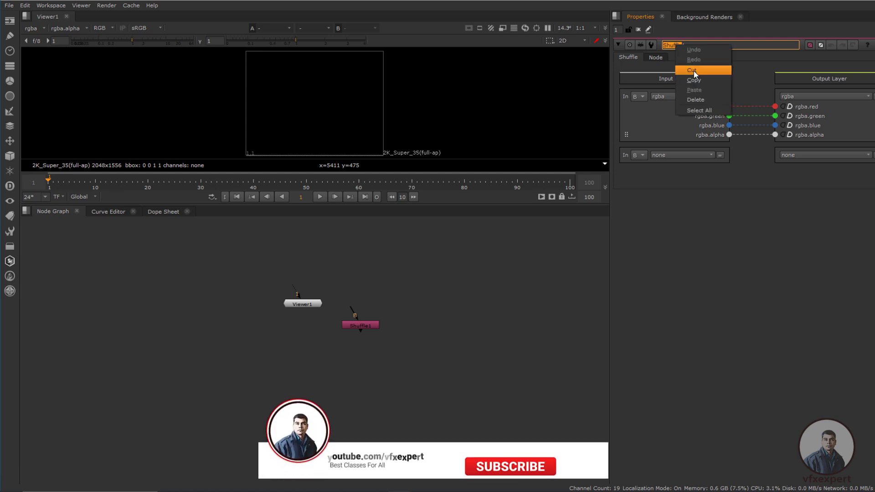
click(694, 80)
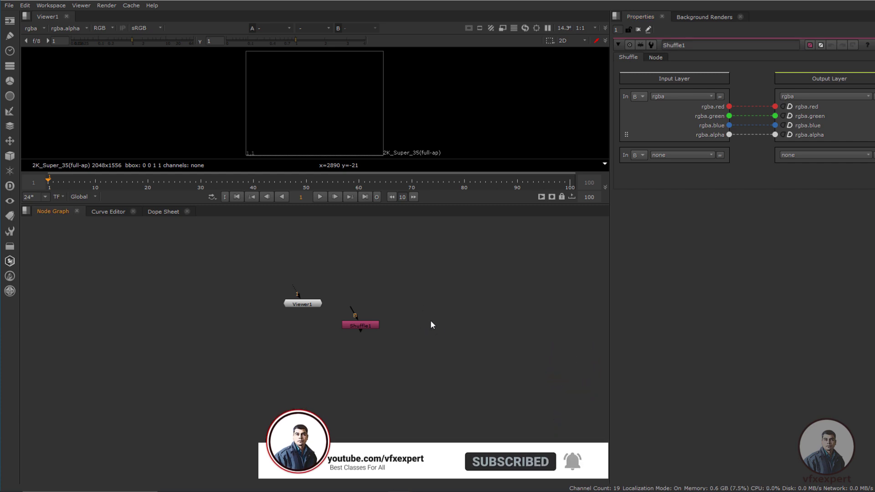
key(ctrl+v)
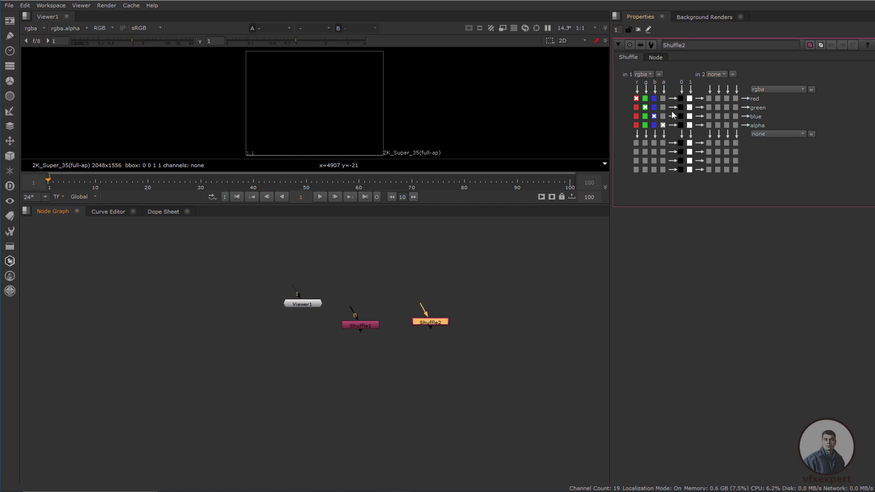
- Show the node info for Shuffle1, check its class name, and close the info window
click(368, 328)
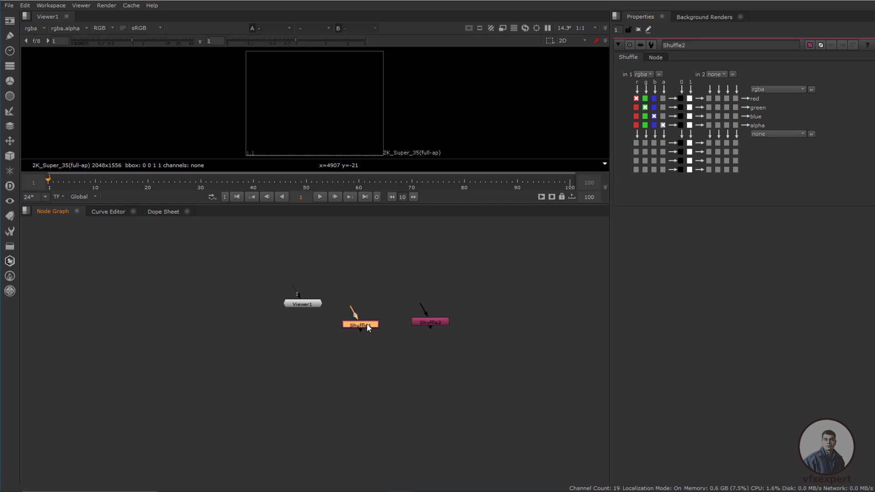
click(467, 310)
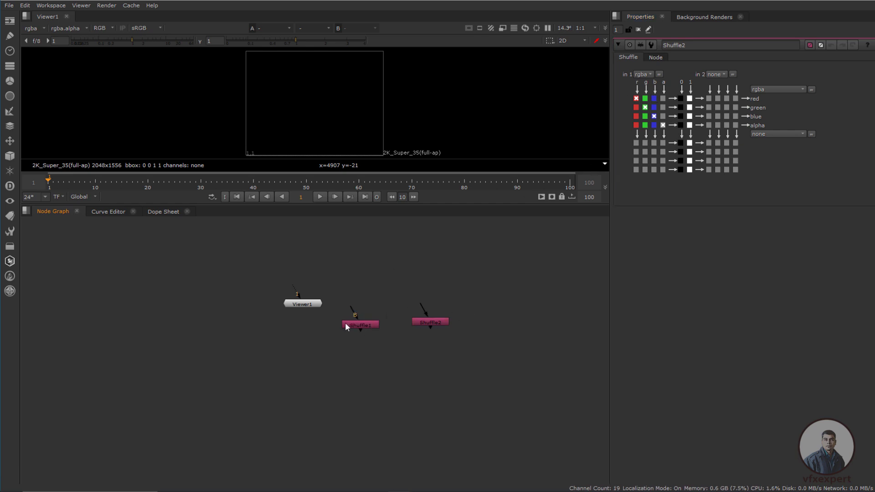
click(371, 326)
key(i)
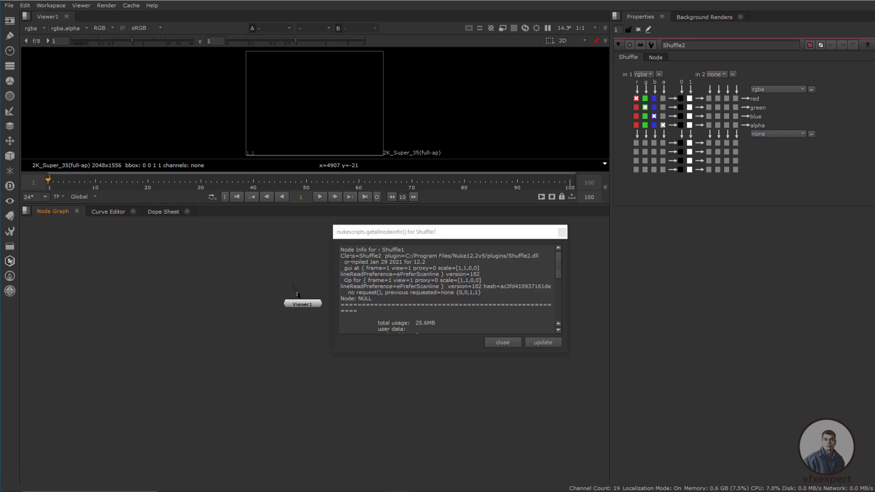
drag(359, 256, 378, 256)
click(382, 256)
click(515, 343)
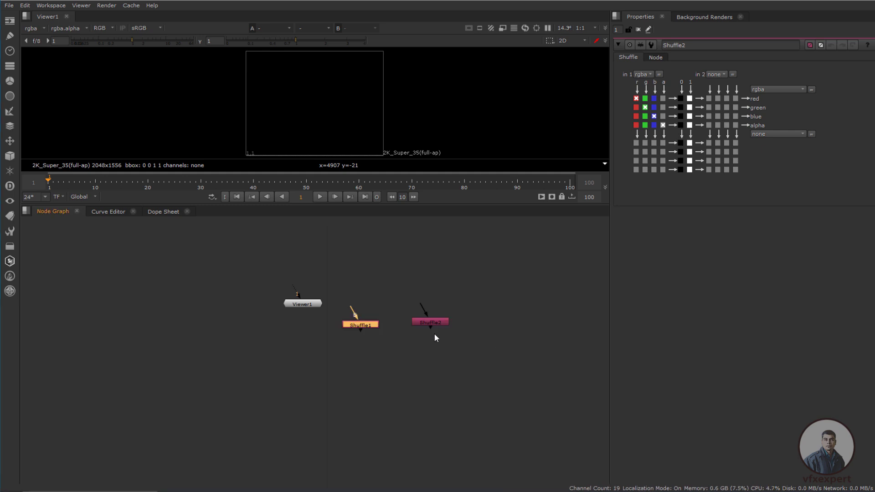
- Show the node info for the pasted Shuffle2 node, check its class name, and close the info window
click(433, 326)
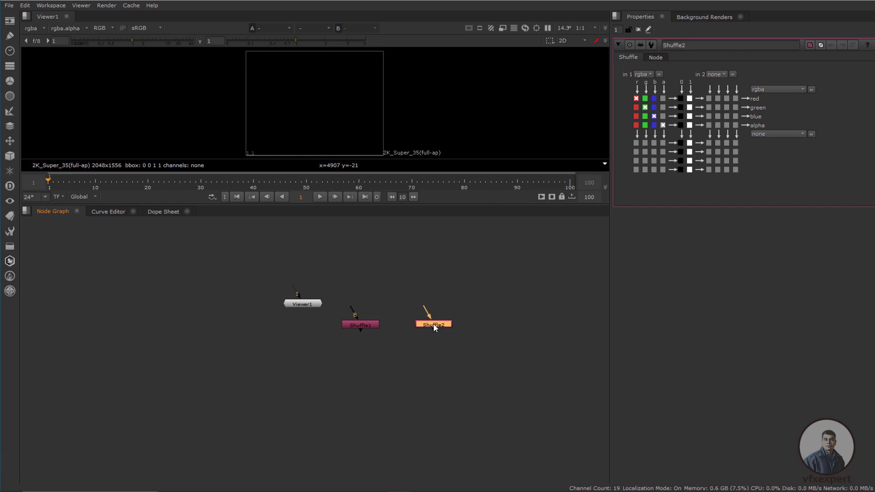
key(i)
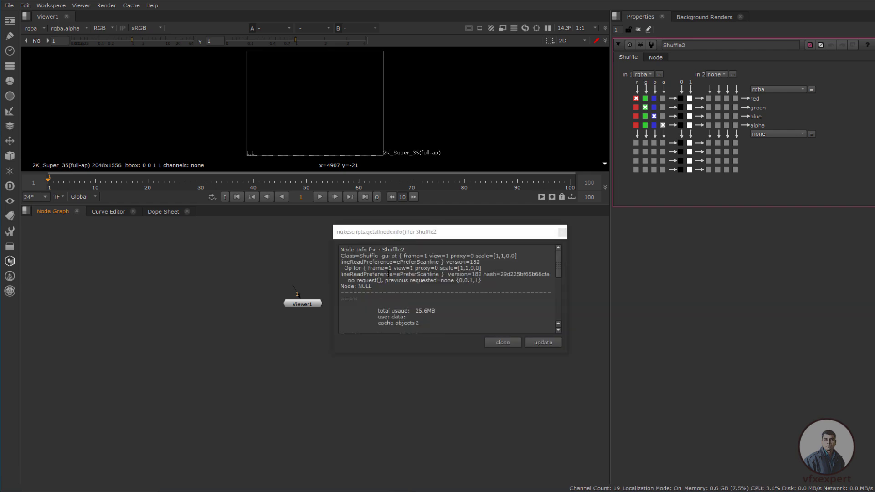
drag(364, 256, 379, 262)
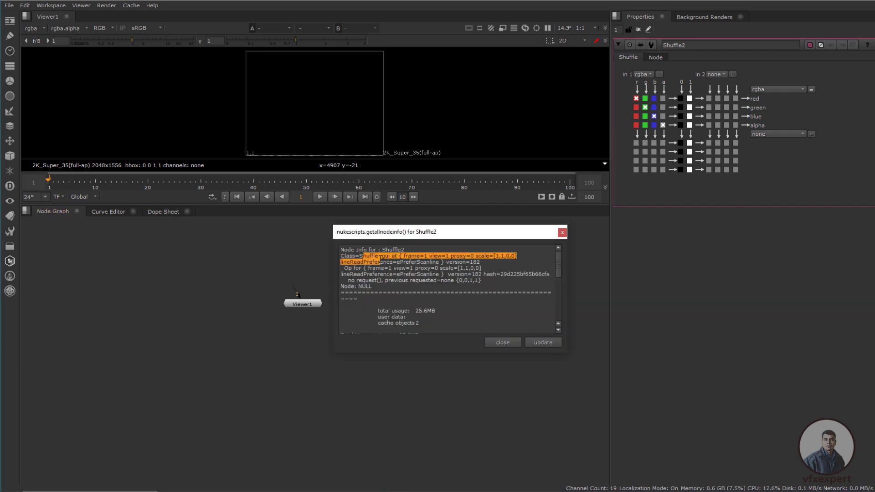
click(379, 256)
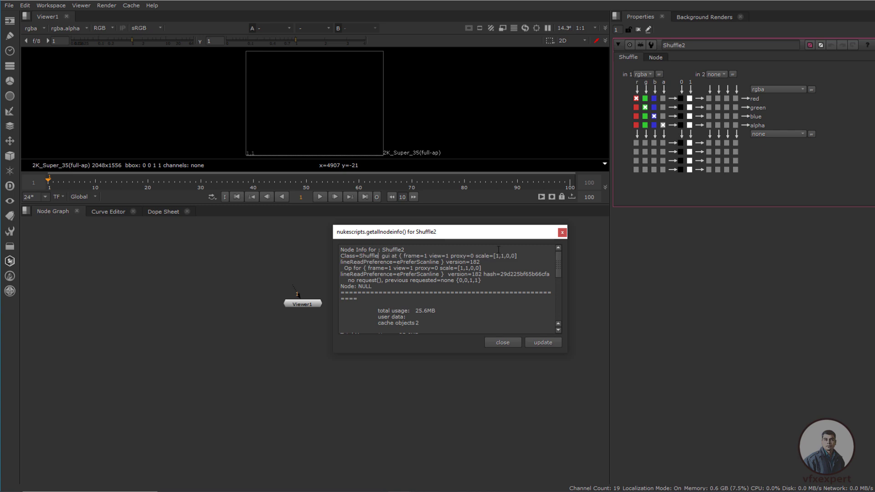
click(563, 233)
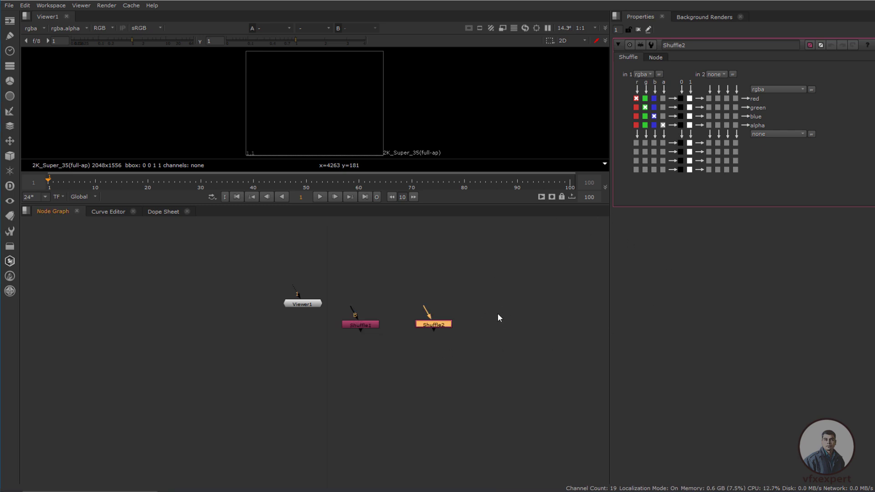
click(479, 340)
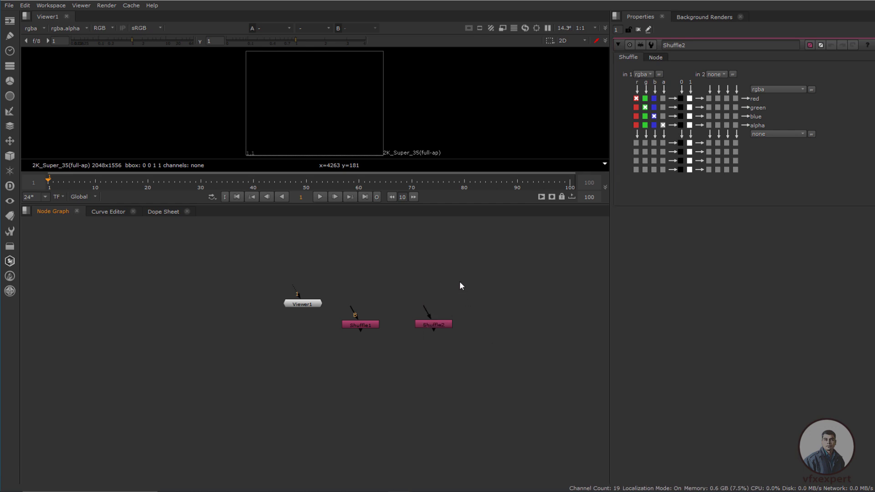
- Add a VectorBlur filter node above the Shuffle nodes, leaving it unconnected and deselected
key(Tab)
text(vec)
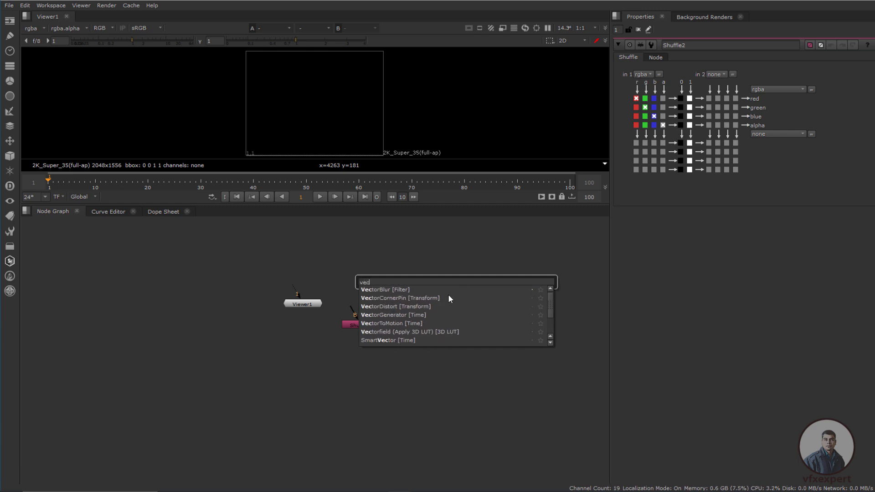
click(398, 292)
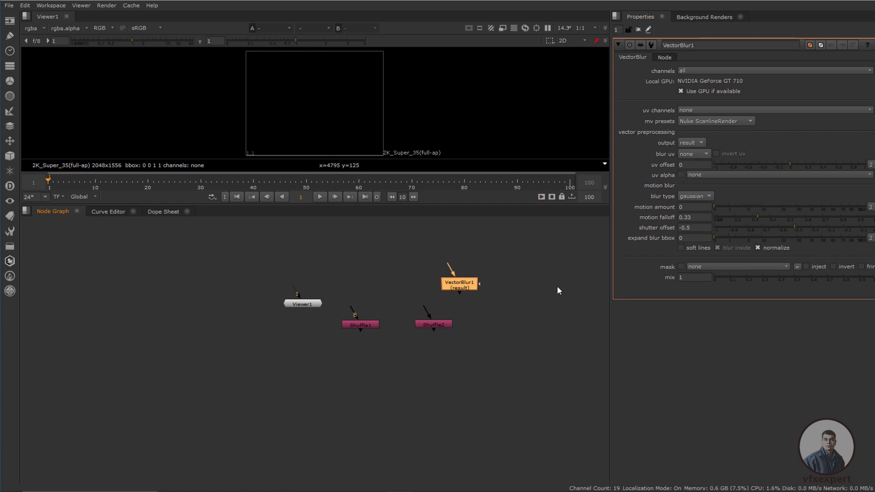
click(540, 306)
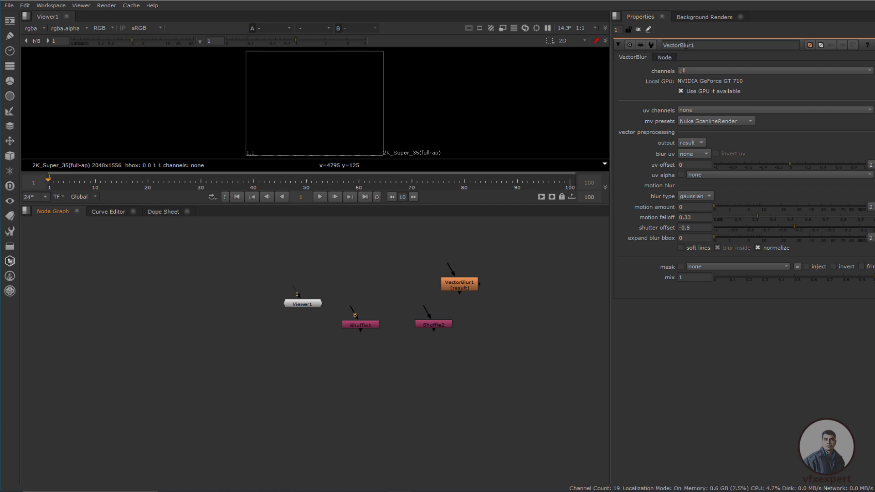
- Copy the text "VectorBlur" from the node's name, paste it as a legacy VectorBlur node, and place it below the first VectorBlur
drag(692, 47, 659, 45)
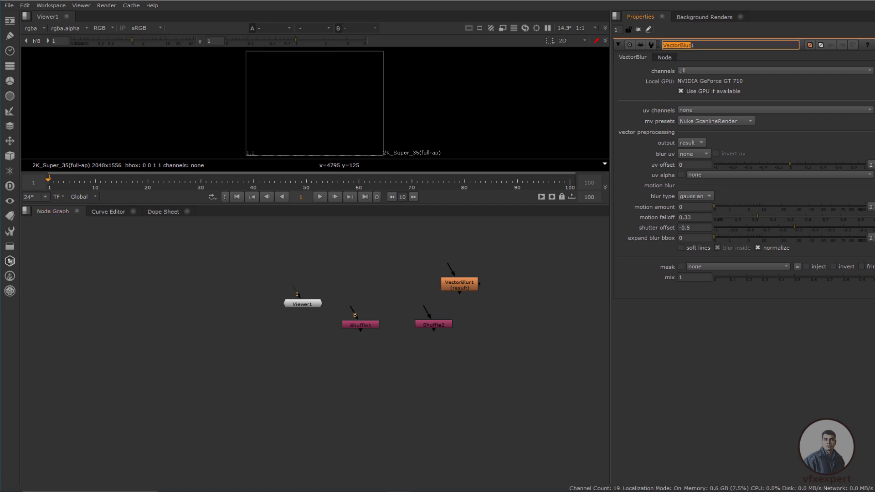
key(ctrl+c)
click(560, 325)
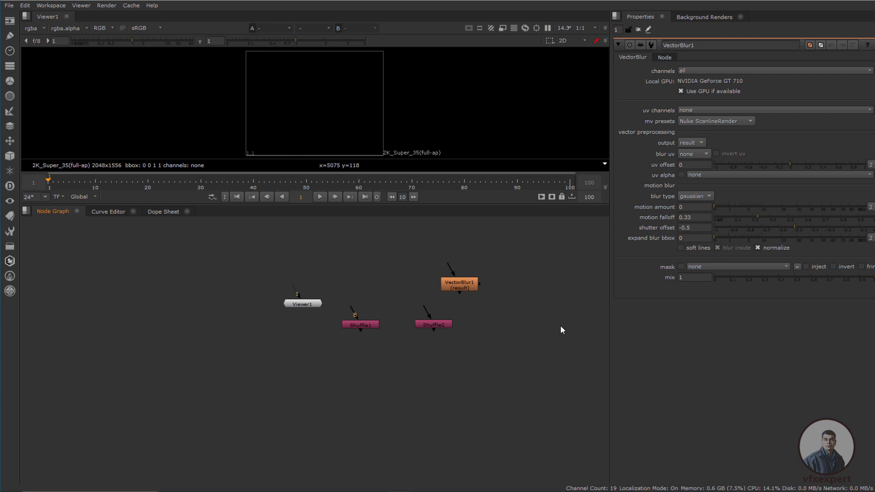
key(ctrl+v)
drag(564, 332, 481, 349)
mouse_move(497, 352)
mouse_down()
mouse_move(521, 354)
mouse_move(489, 348)
mouse_move(494, 343)
mouse_up()
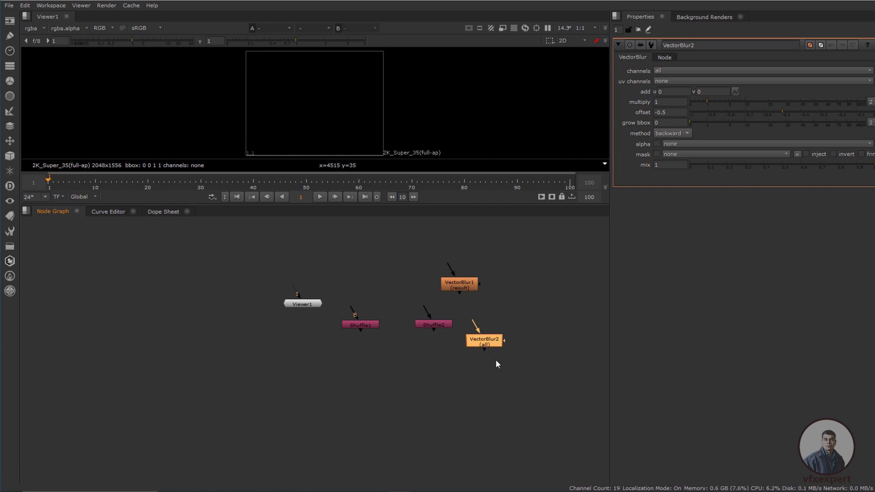
click(496, 360)
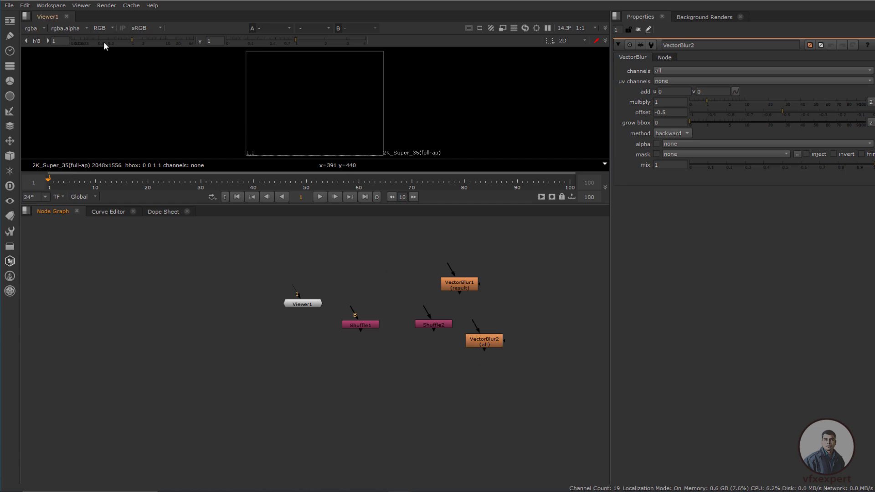
- Run the TCL comp script command "Shuffle" to create a legacy Shuffle node in the empty area below the Viewer node
click(9, 5)
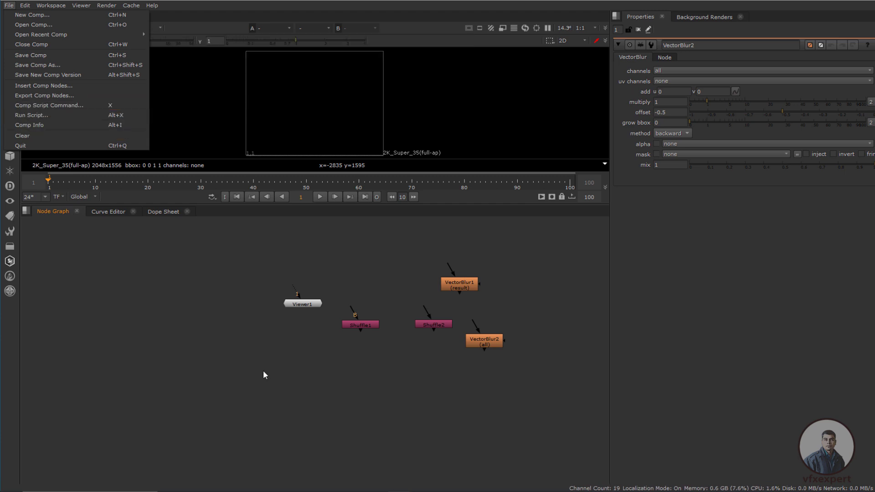
click(257, 350)
key(x)
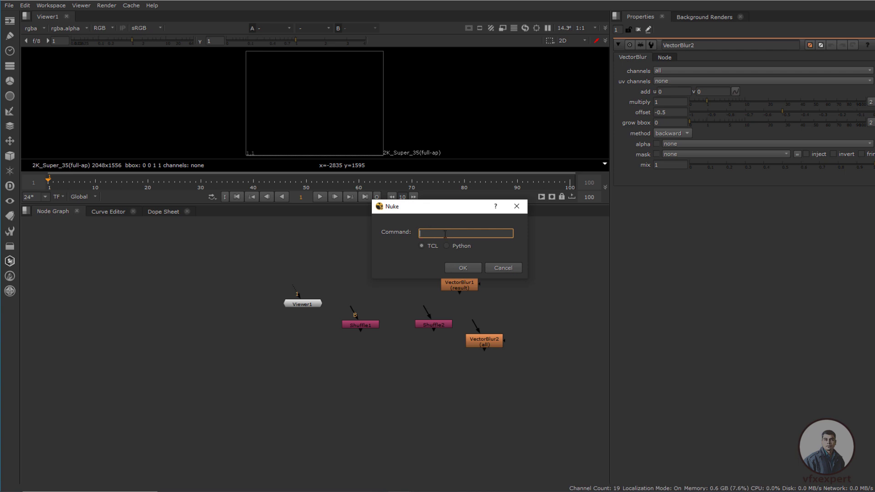
text(Shuffle)
click(463, 268)
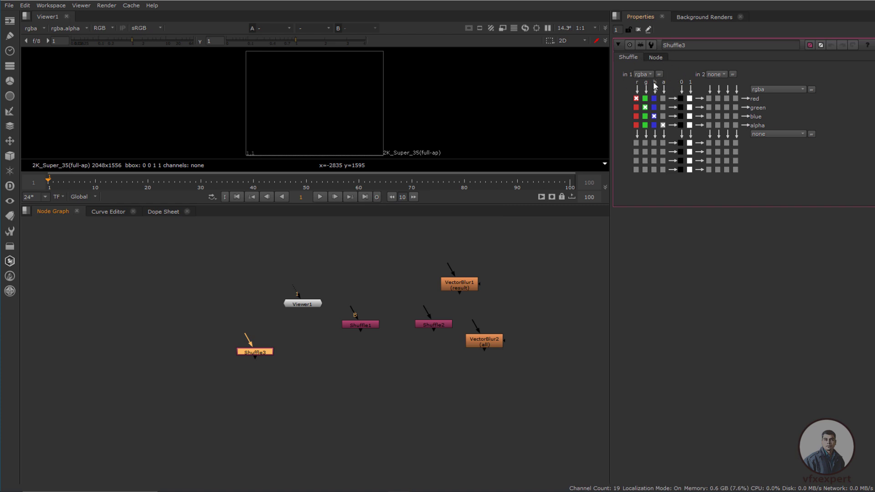
- Run the TCL comp script command "Shuffle2" to create a new-style Shuffle node below the other nodes
click(306, 382)
key(x)
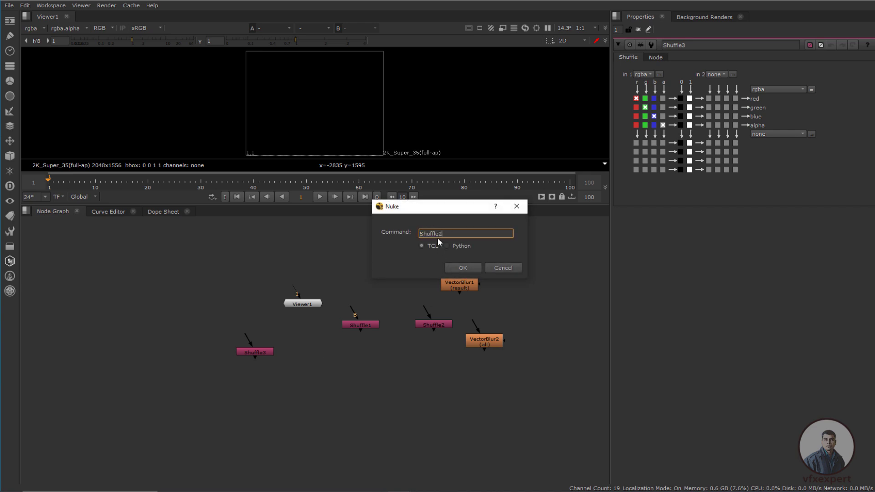
click(463, 268)
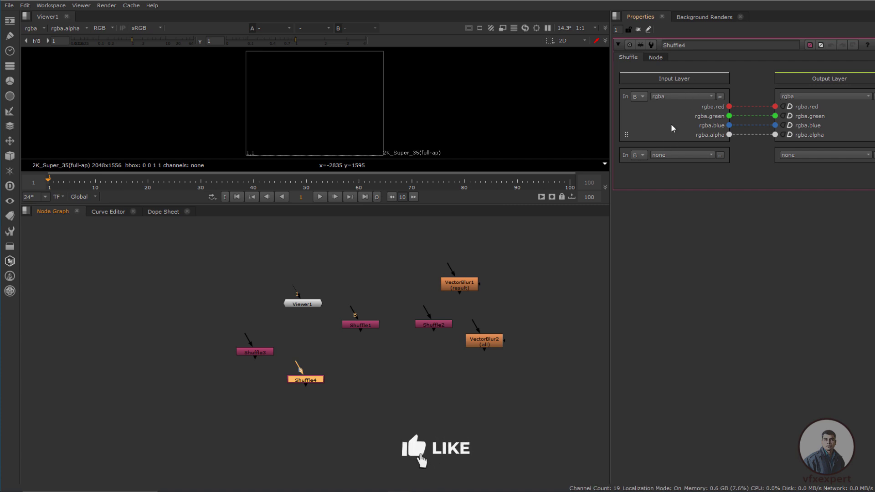
- Run the TCL comp script command "VectorBlur" to create a legacy VectorBlur node above Shuffle1, leaving it unconnected and deselected
click(557, 290)
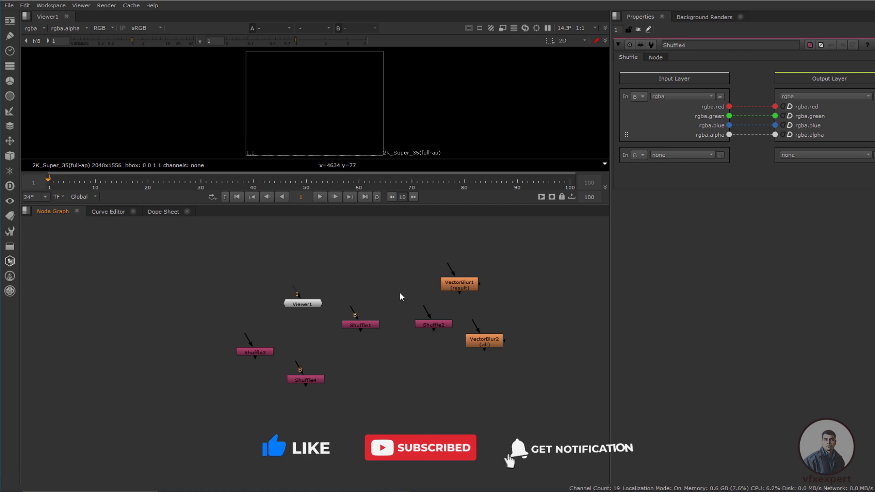
key(x)
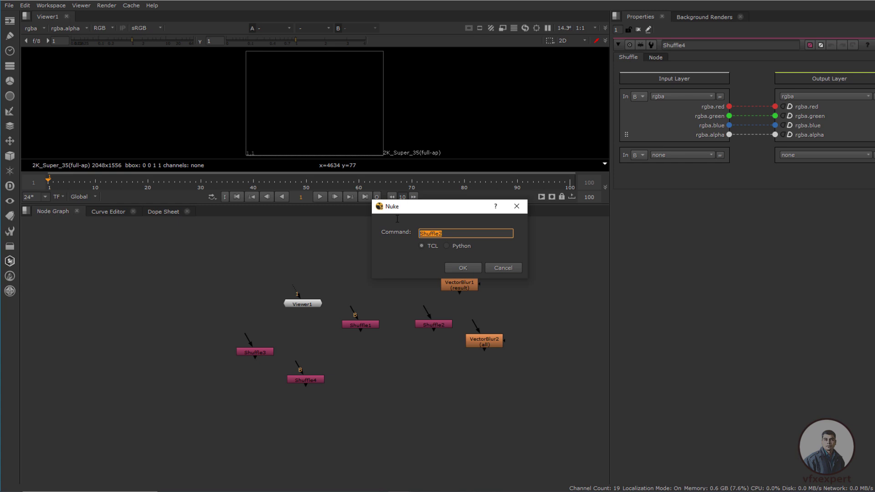
text(VectorBlur)
click(463, 267)
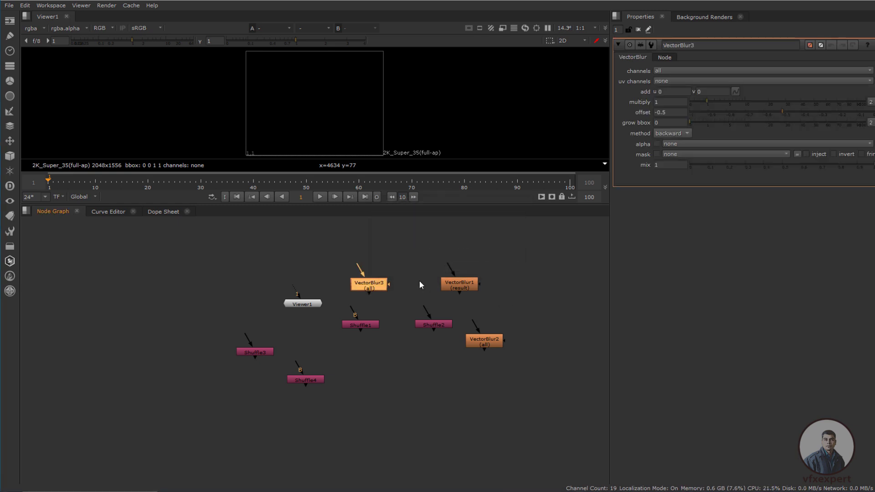
click(539, 272)
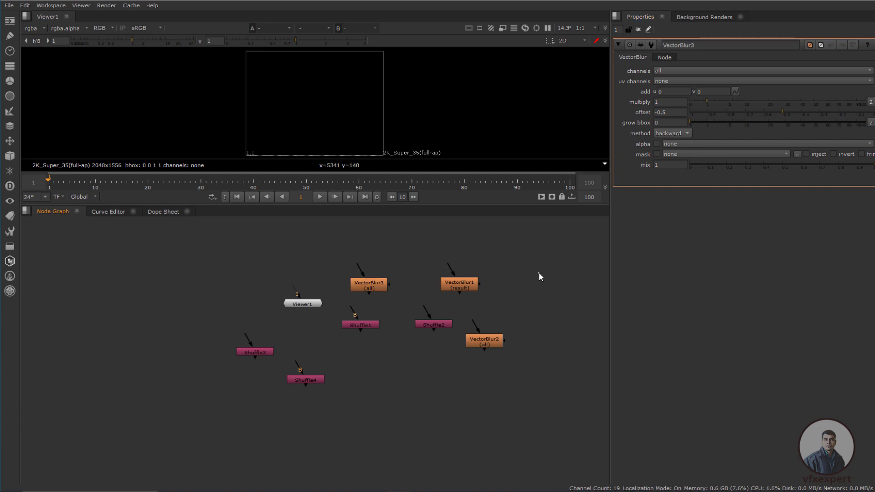
- Try to create a VectorBlur node by running the TCL comp script command "VectorBlur1"
key(x)
click(453, 233)
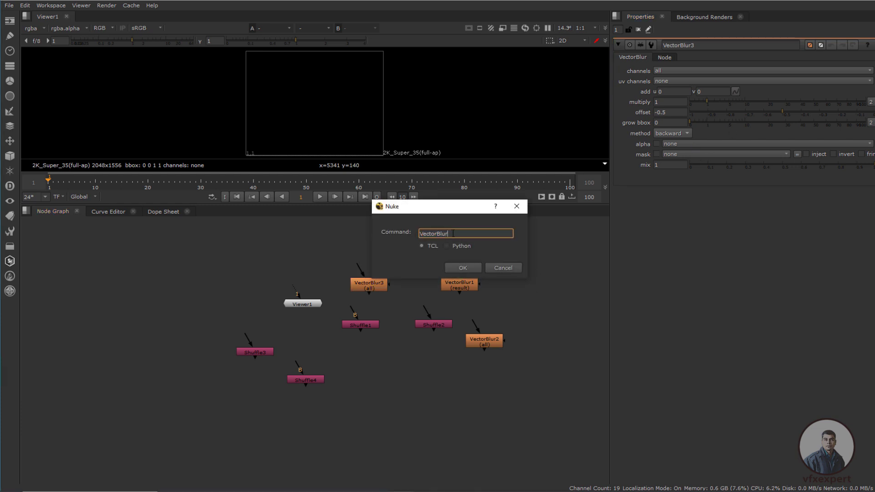
click(474, 264)
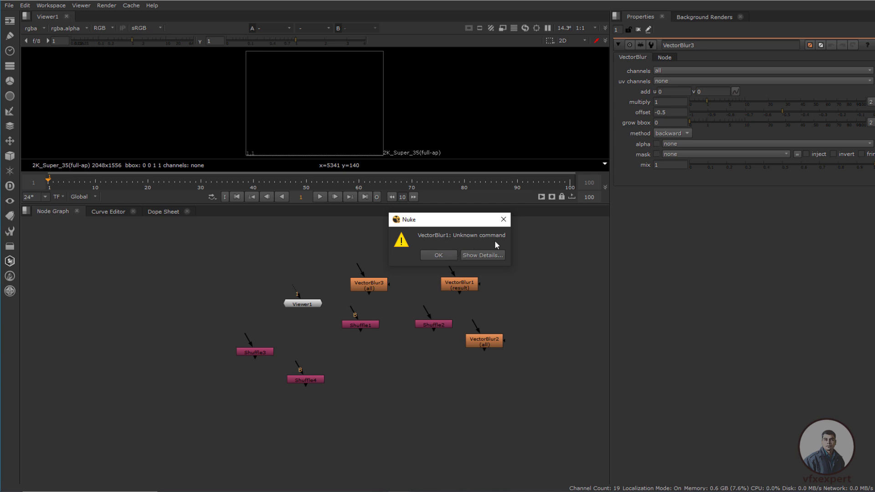
click(503, 220)
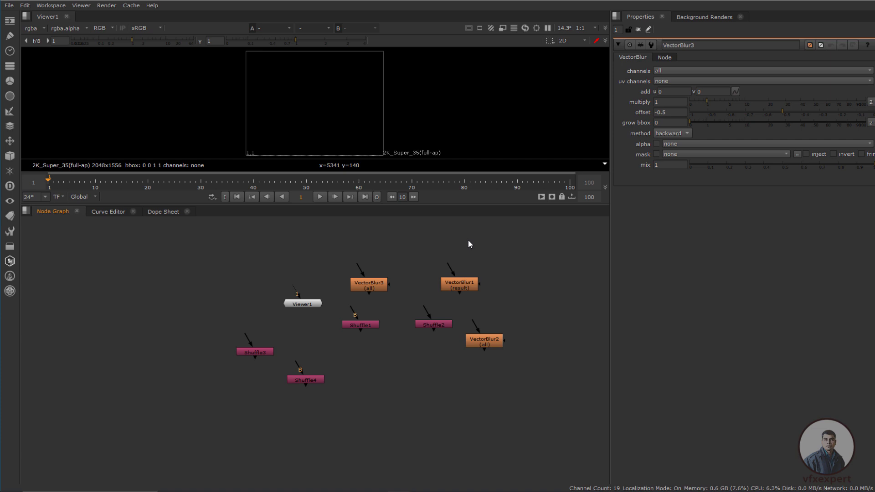
- Run the TCL comp script command "VectorBlur2" to create a new-style VectorBlur node and place it beside VectorBlur1, slightly lower
key(x)
click(456, 234)
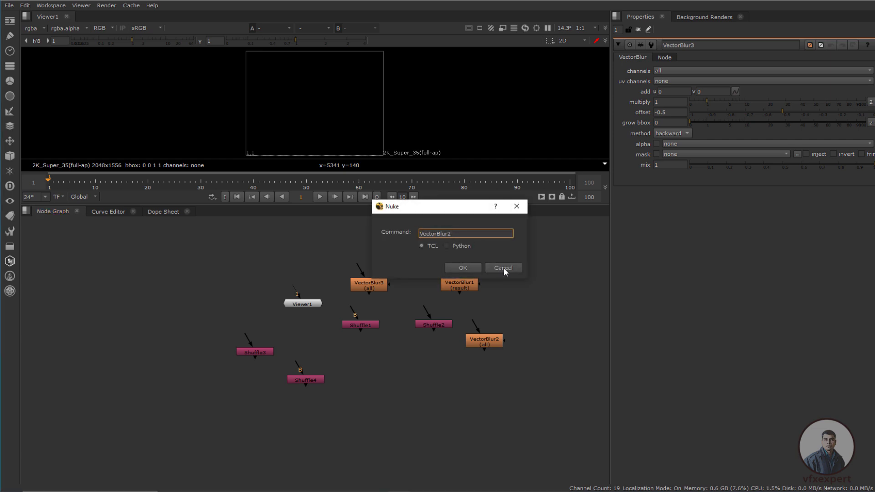
click(475, 268)
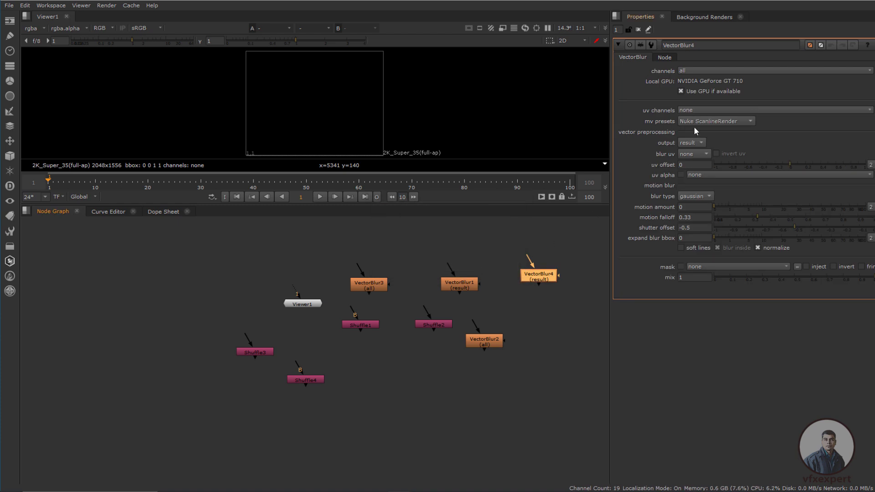
drag(542, 281, 521, 304)
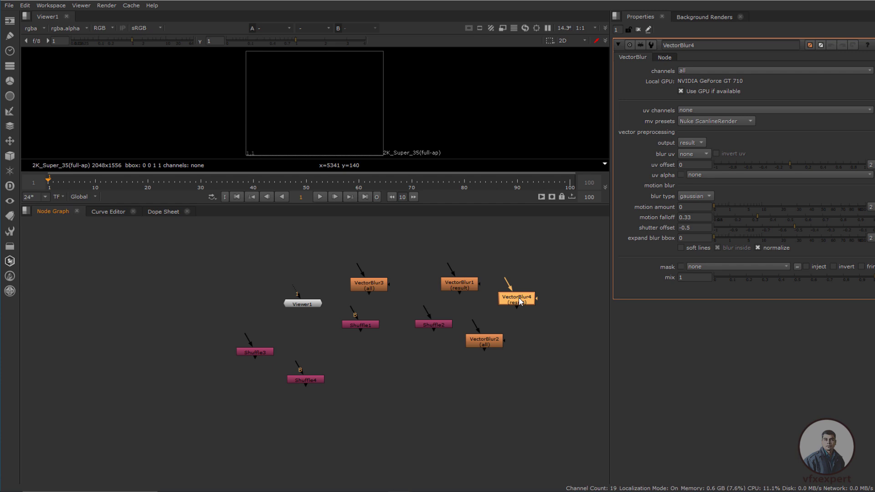
- Look up the new VectorBlur node's class in its node info and compare it with the last comp script command
key(i)
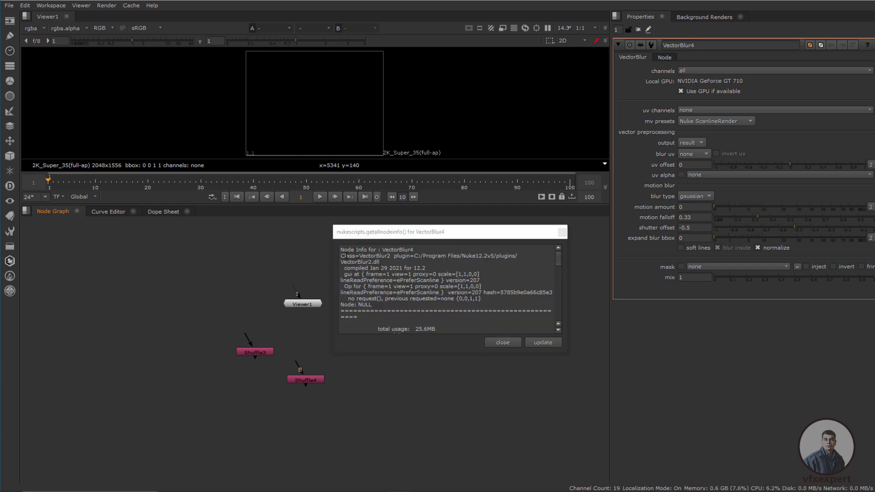
drag(391, 257, 359, 256)
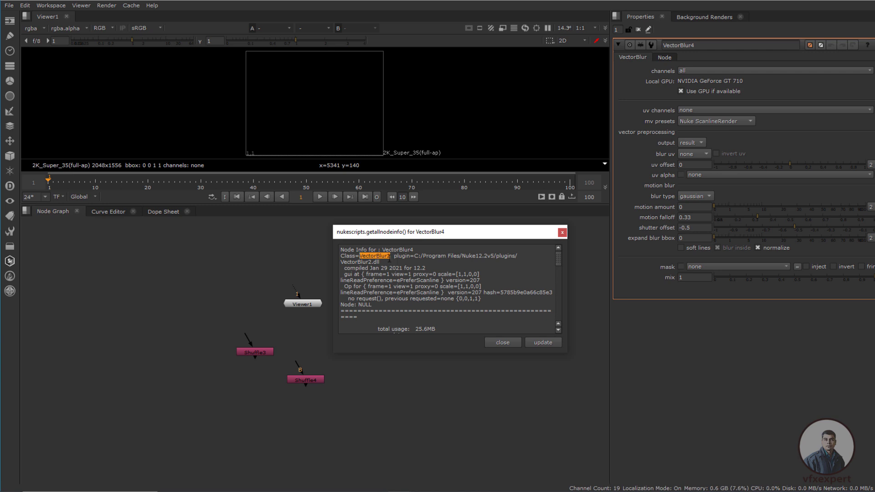
click(563, 233)
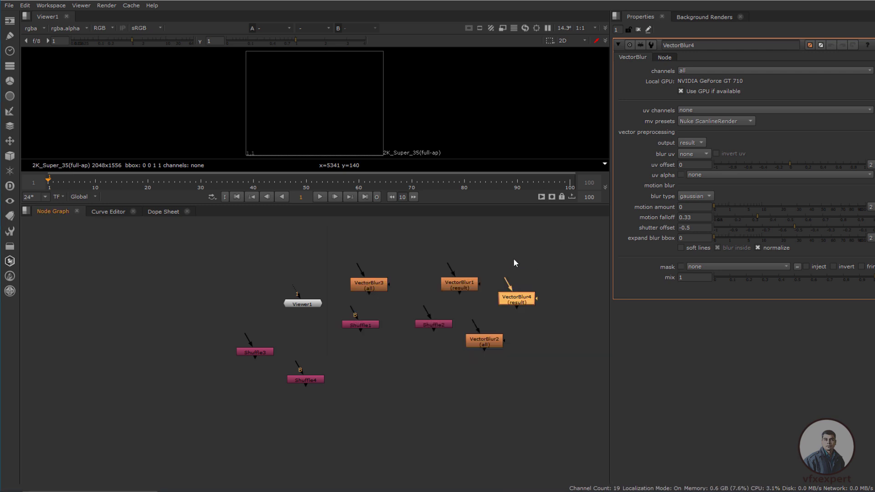
key(x)
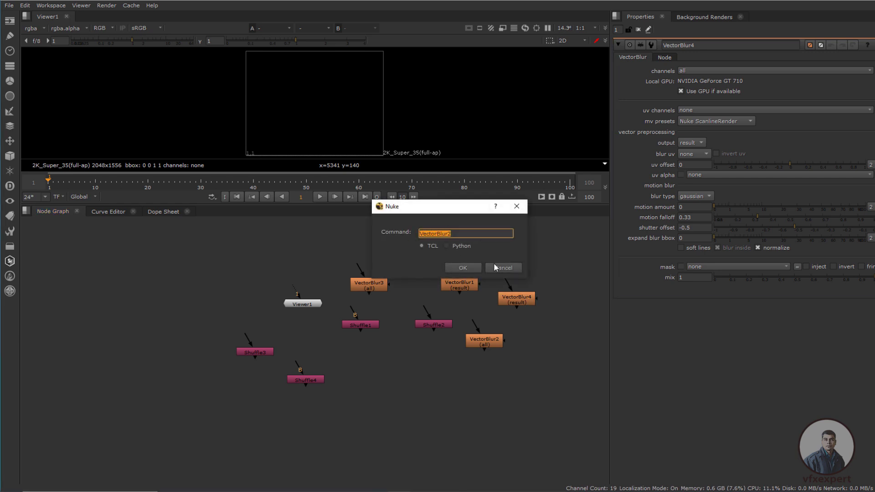
click(473, 271)
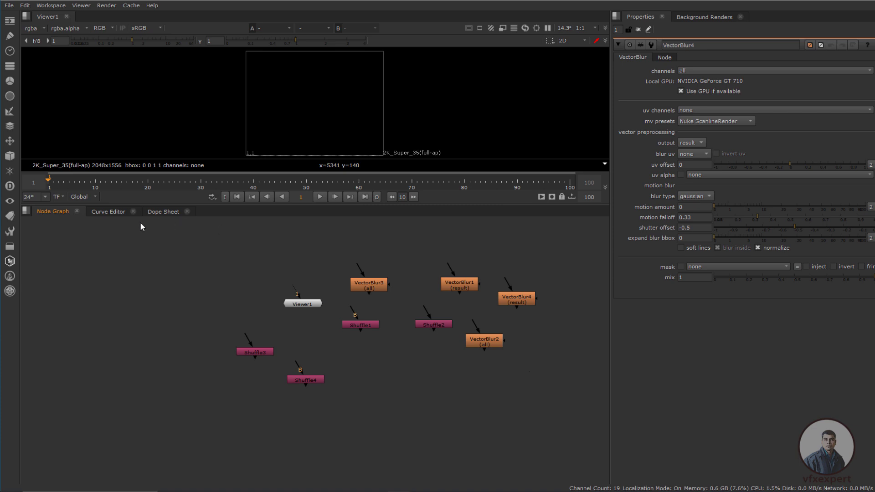
- Update the All plugins list so that every installed node class becomes available in the node search
click(9, 247)
mouse_move(49, 444)
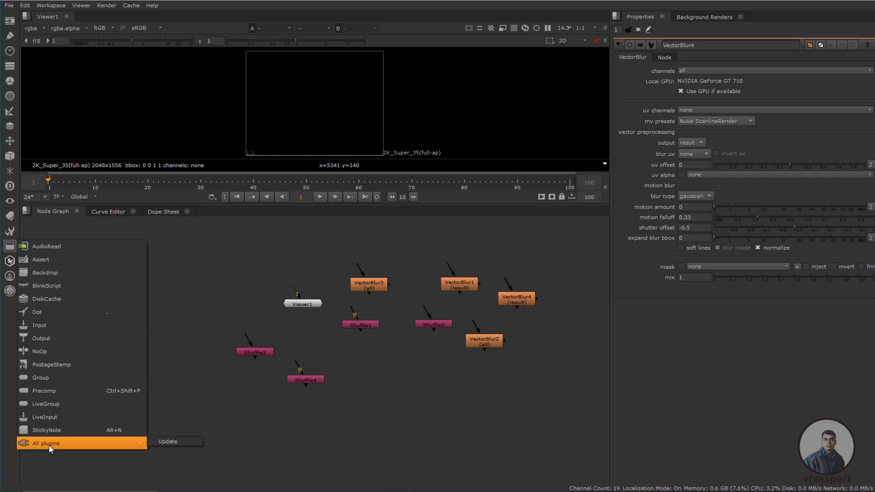
click(182, 440)
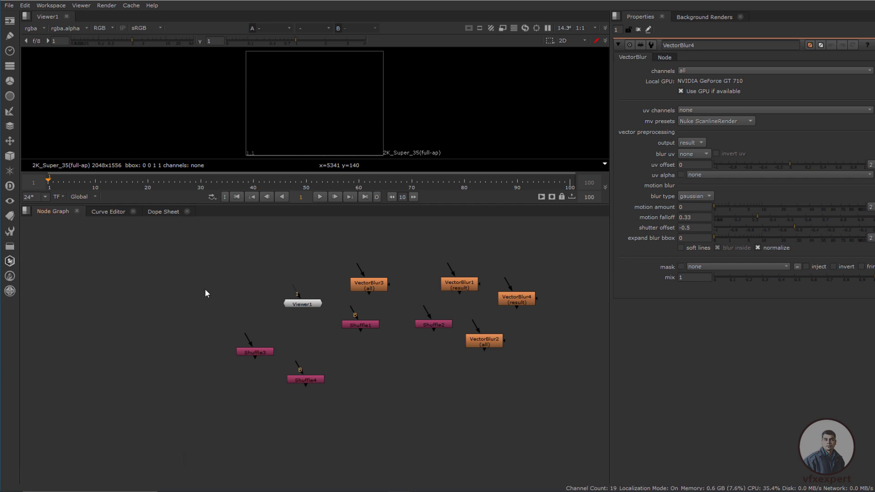
- Search the available nodes for "vec" to view the VectorBlur versions, and close the search without adding a node
key(Tab)
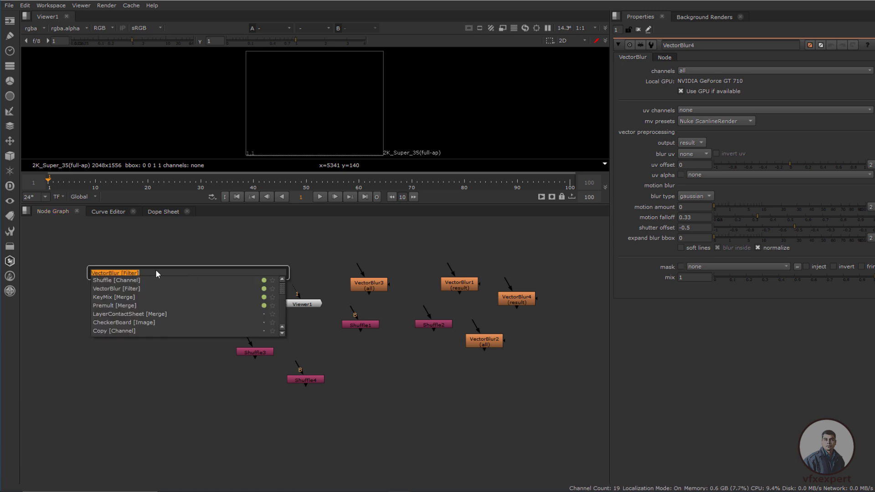
text(vec)
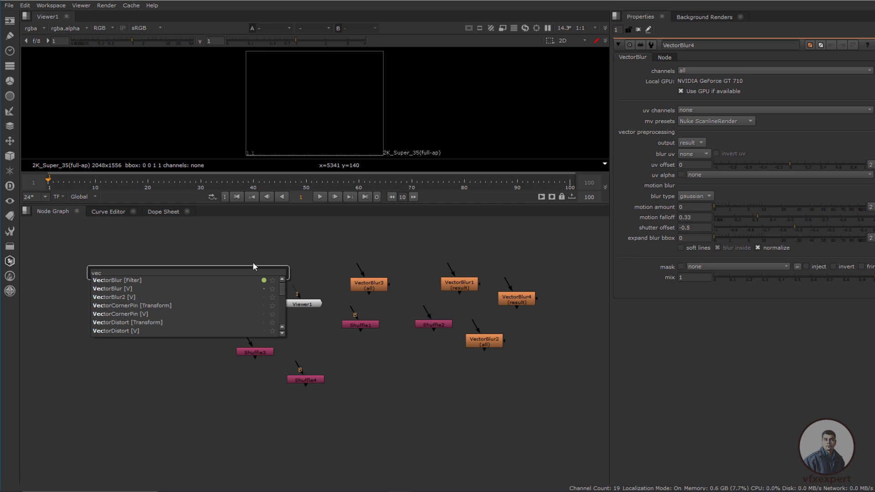
click(395, 395)
key(Escape)
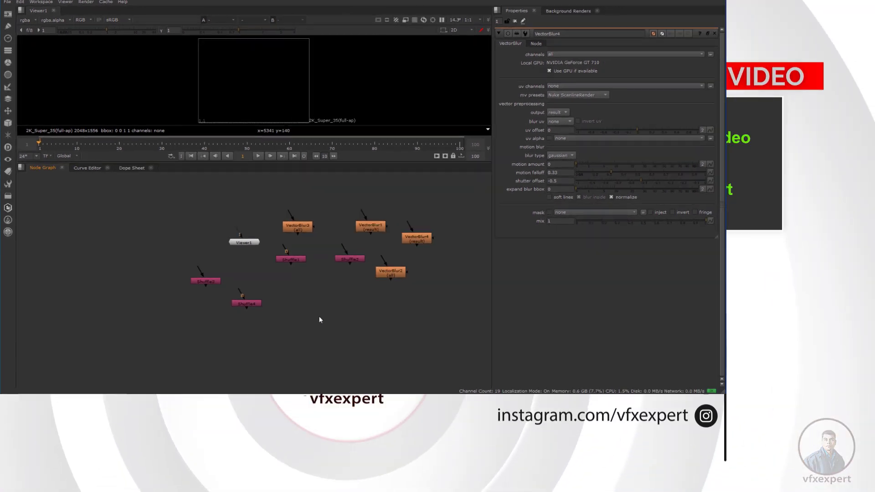